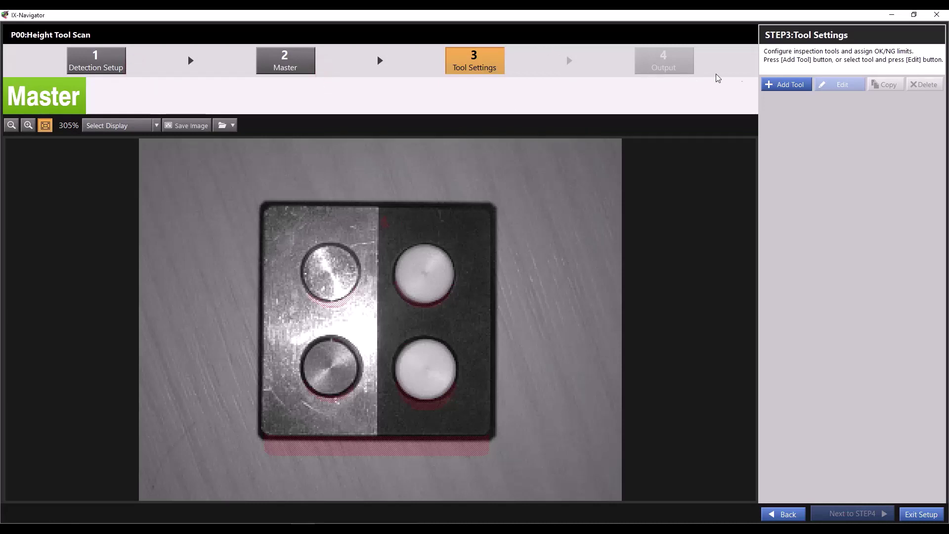
- Add a Step tool with point A on the lower-right button and point B on the upper-right button
click(778, 83)
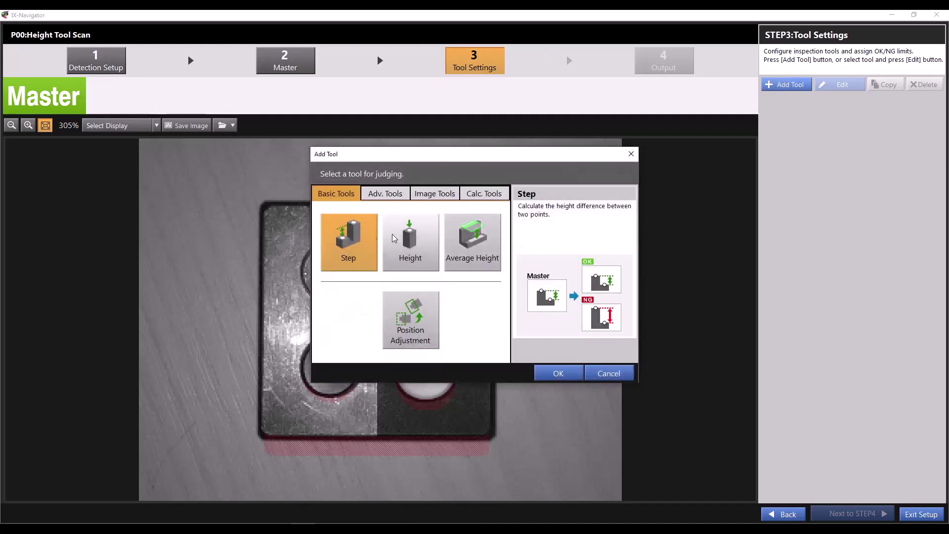
click(559, 374)
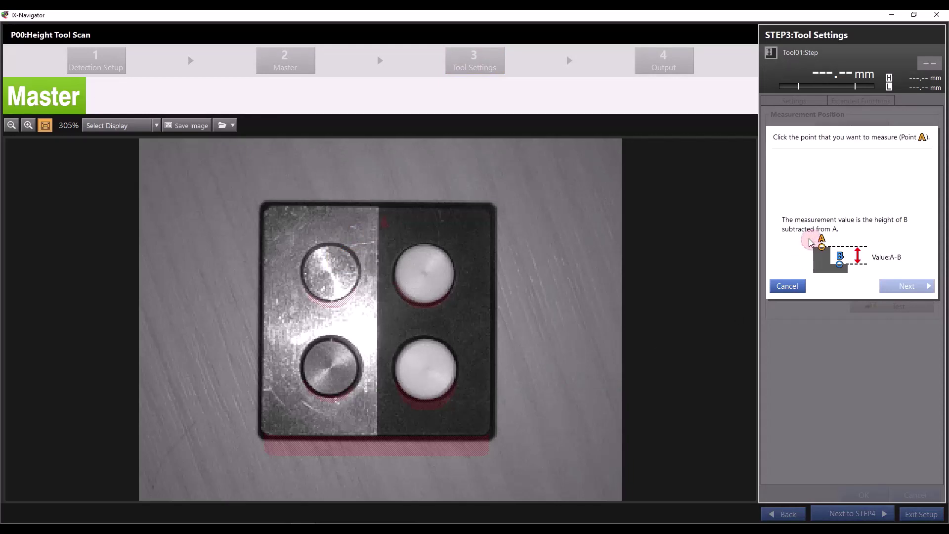
click(872, 264)
click(427, 370)
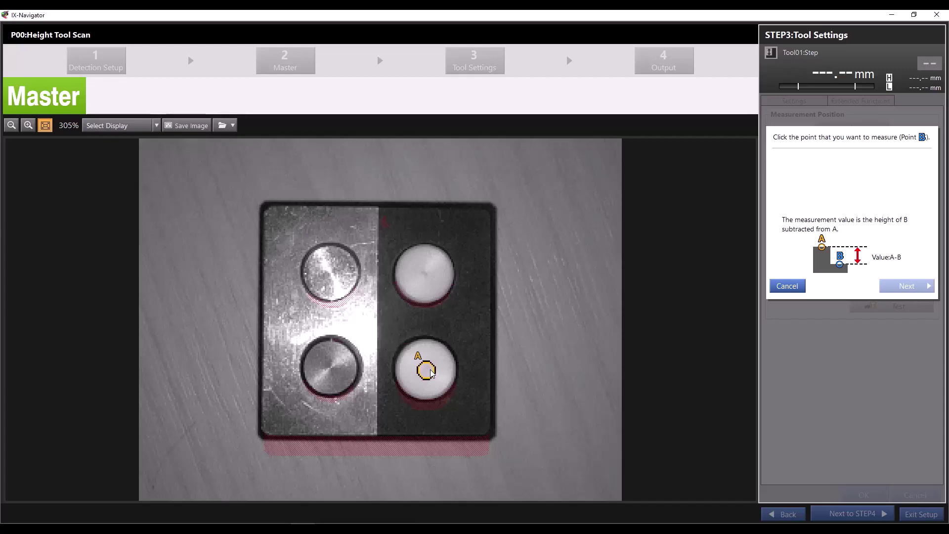
click(430, 366)
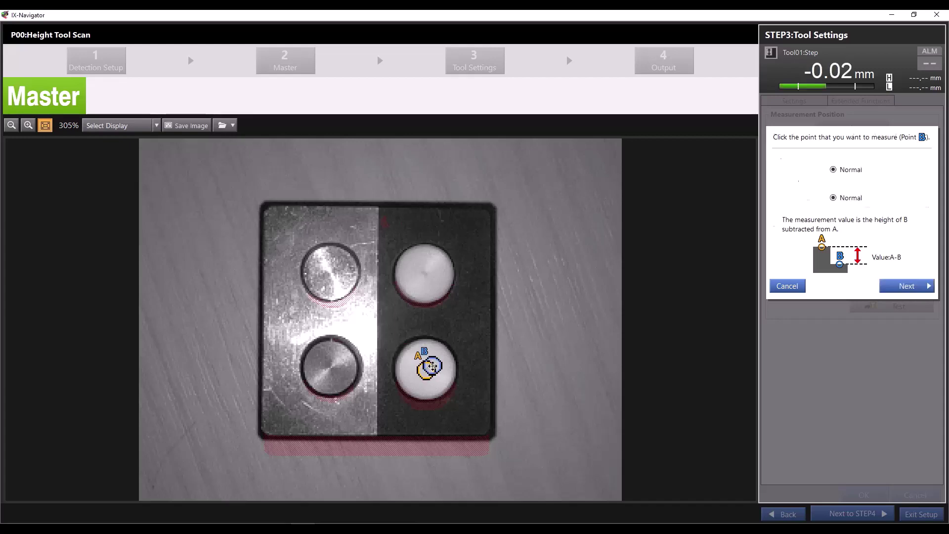
mouse_move(430, 363)
mouse_down()
mouse_move(416, 270)
mouse_move(427, 273)
mouse_up()
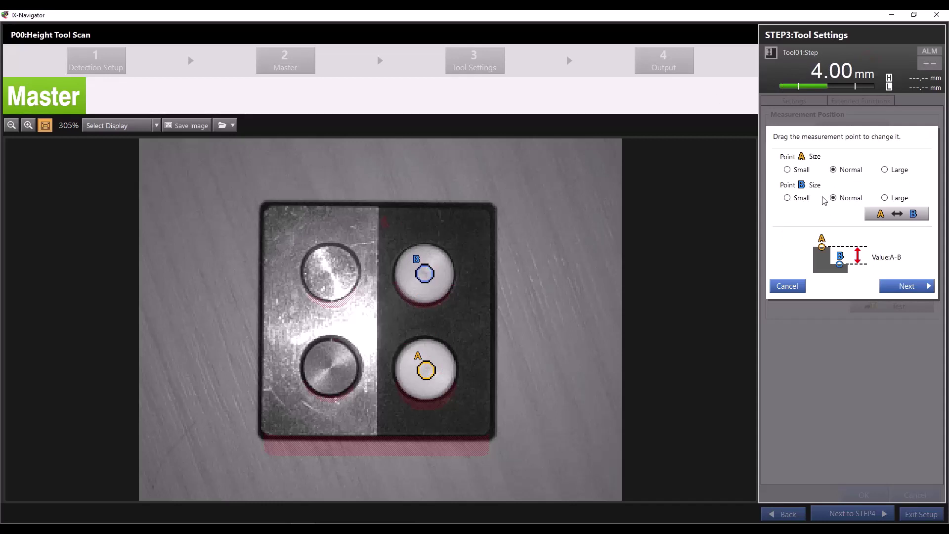
- Try small and large spot sizes for points A and B, then leave both at Normal
click(788, 170)
click(843, 170)
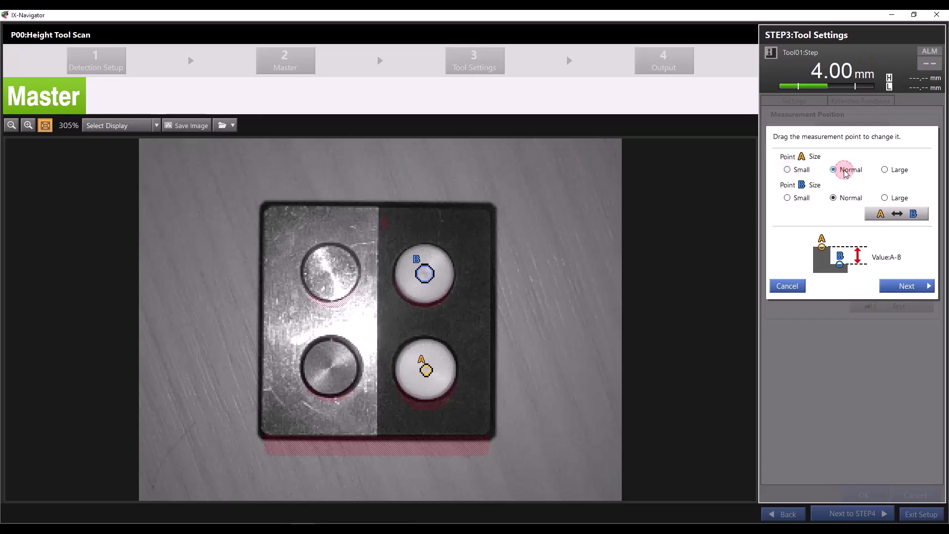
click(899, 170)
click(885, 198)
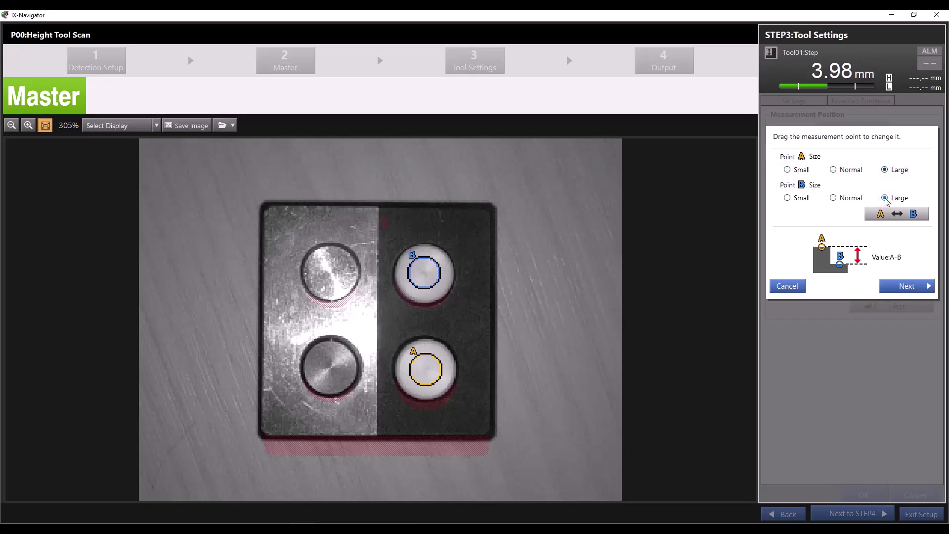
click(799, 199)
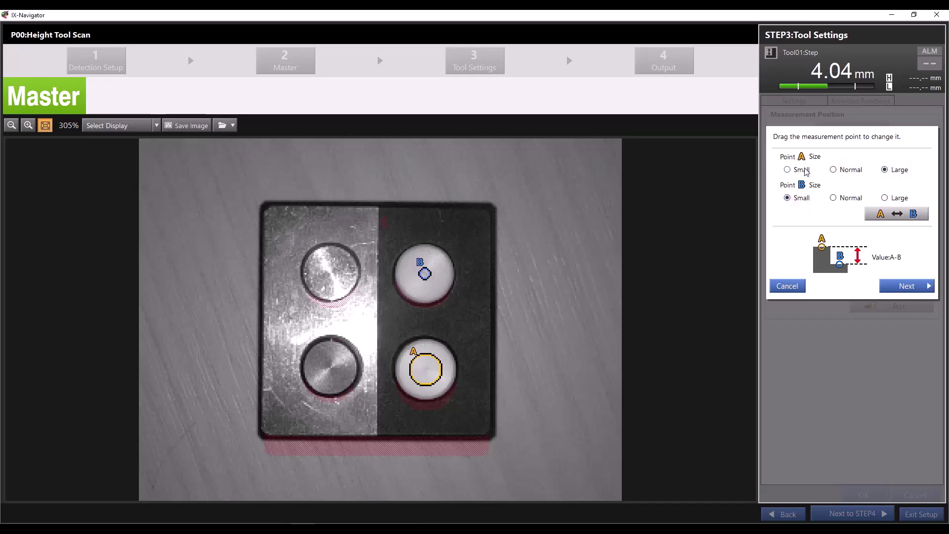
click(804, 170)
click(834, 170)
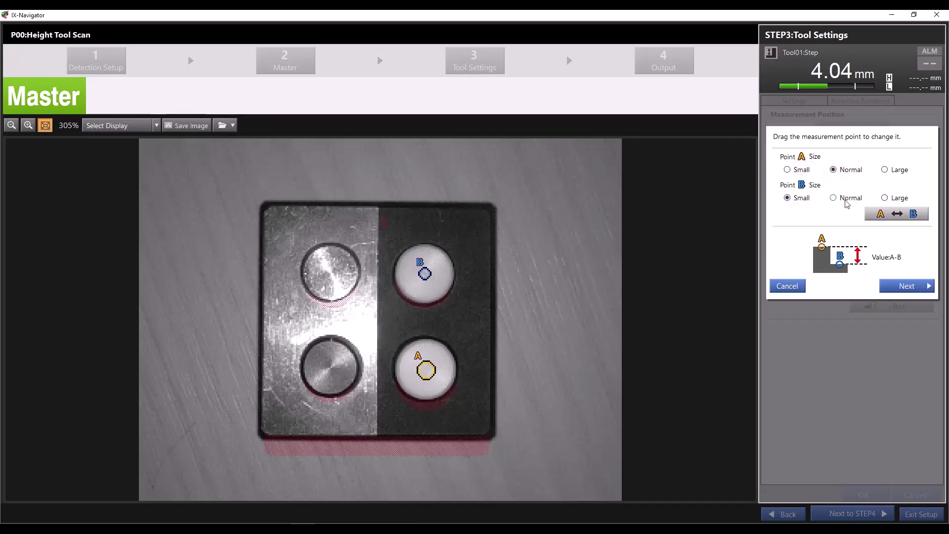
click(845, 198)
click(887, 290)
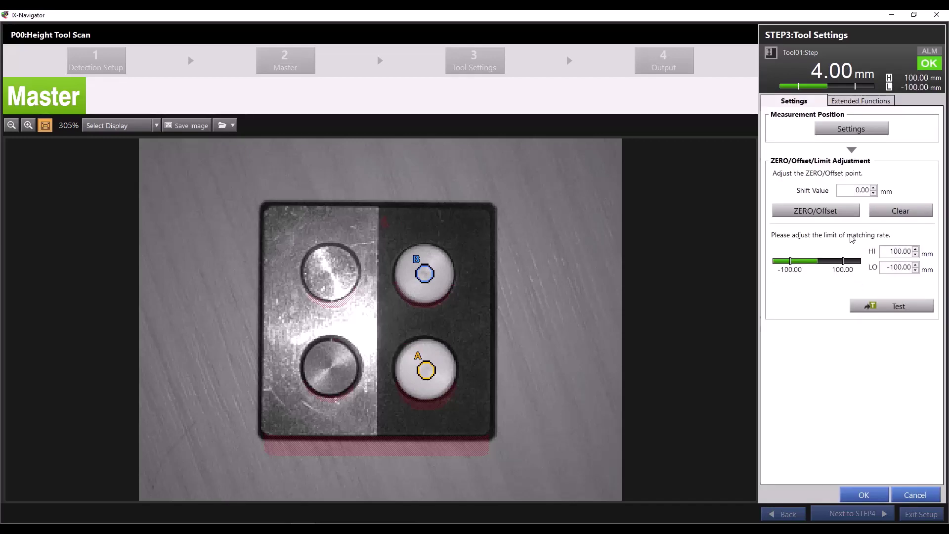
- Nudge point B slightly on the upper-right disc and zero the Step reading to 0.00 mm
click(850, 129)
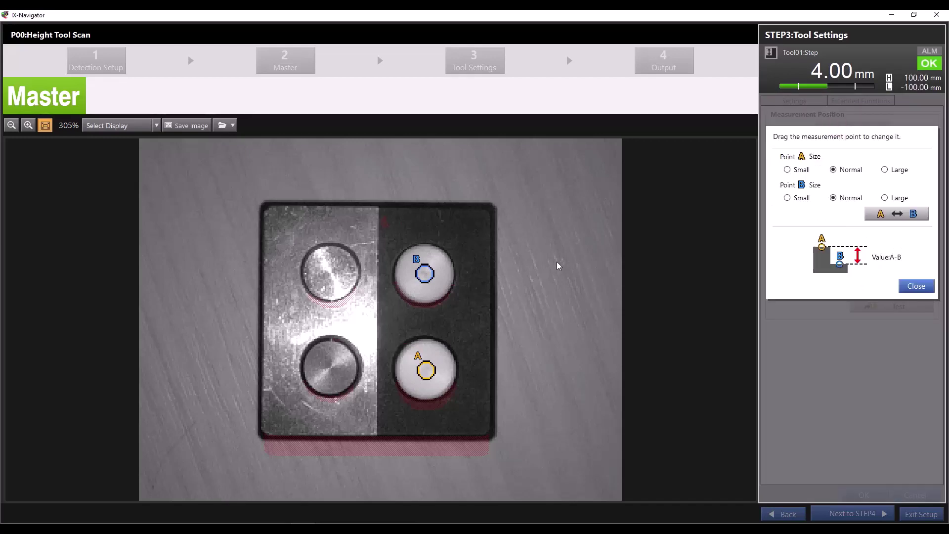
drag(428, 274, 426, 277)
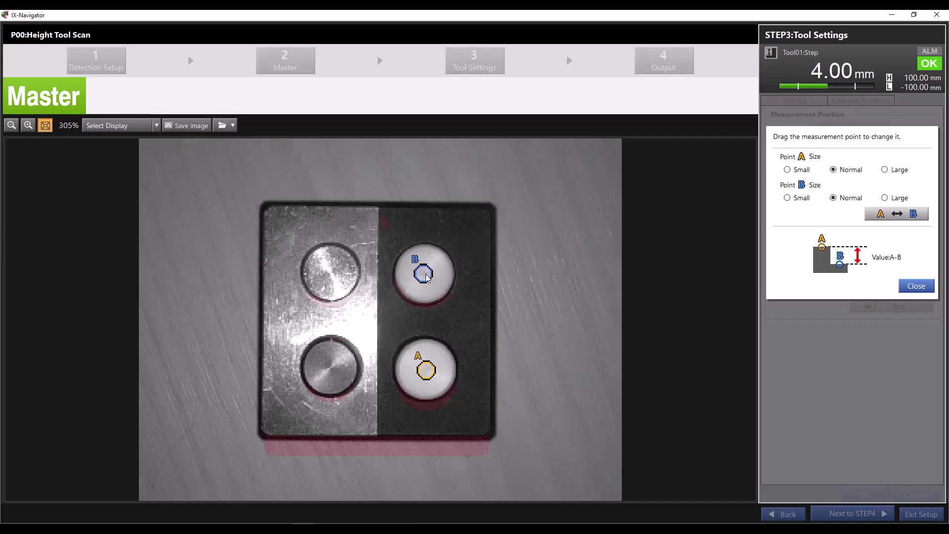
click(914, 286)
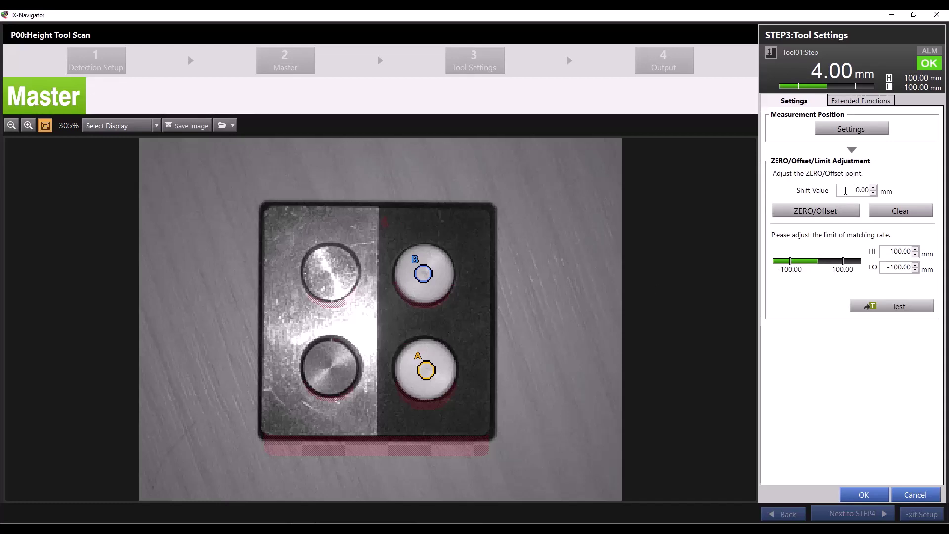
drag(845, 190, 884, 190)
click(834, 211)
- Set the HI limit to 0.50 mm and the LO limit to -0.50 mm
double_click(898, 251)
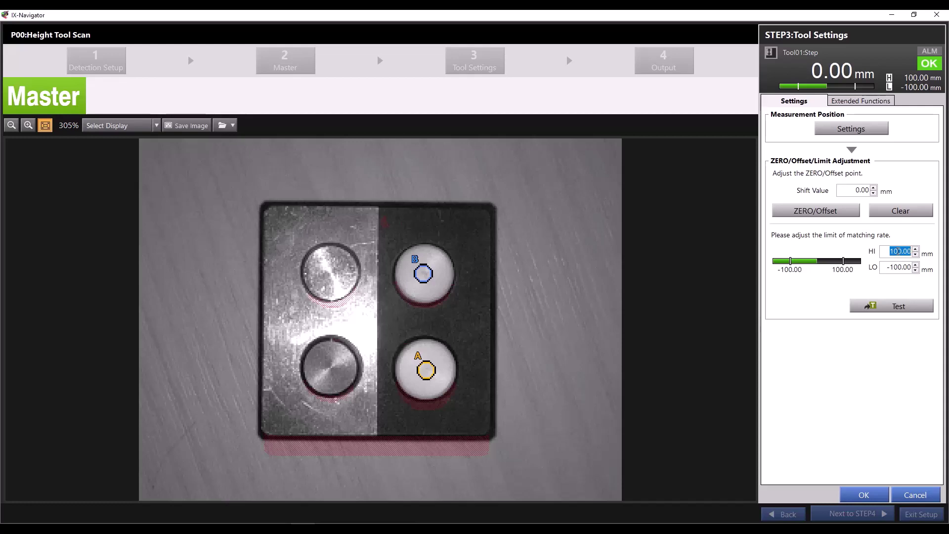
text(0.5)
click(898, 267)
double_click(898, 267)
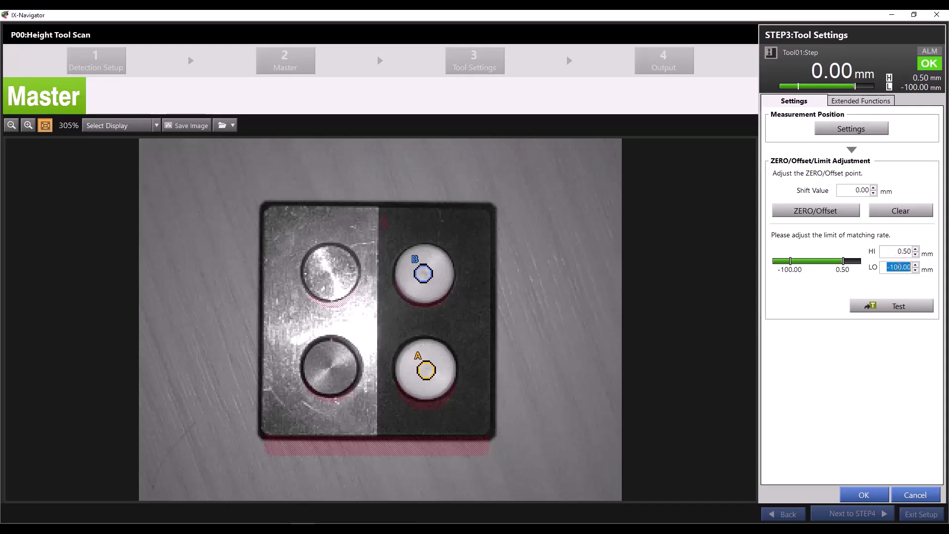
text(-.5)
key(Return)
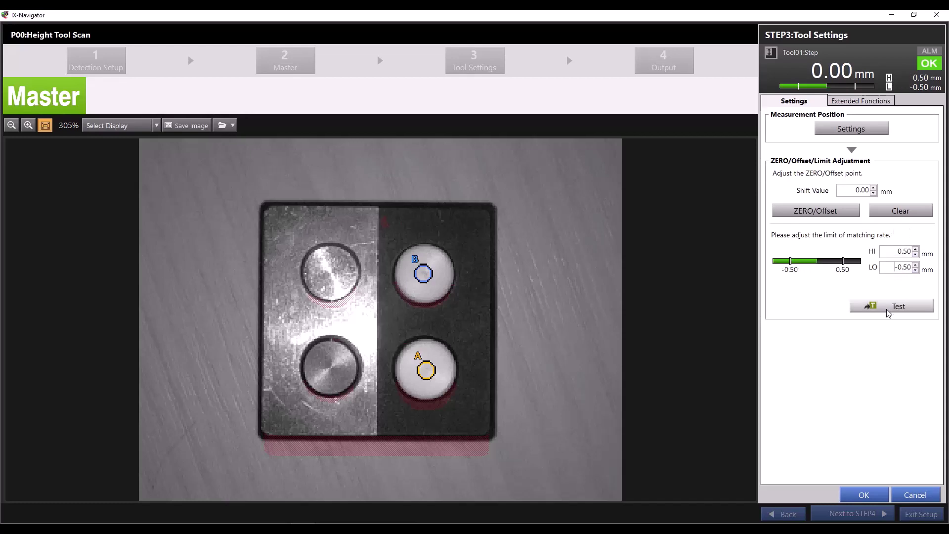
click(887, 308)
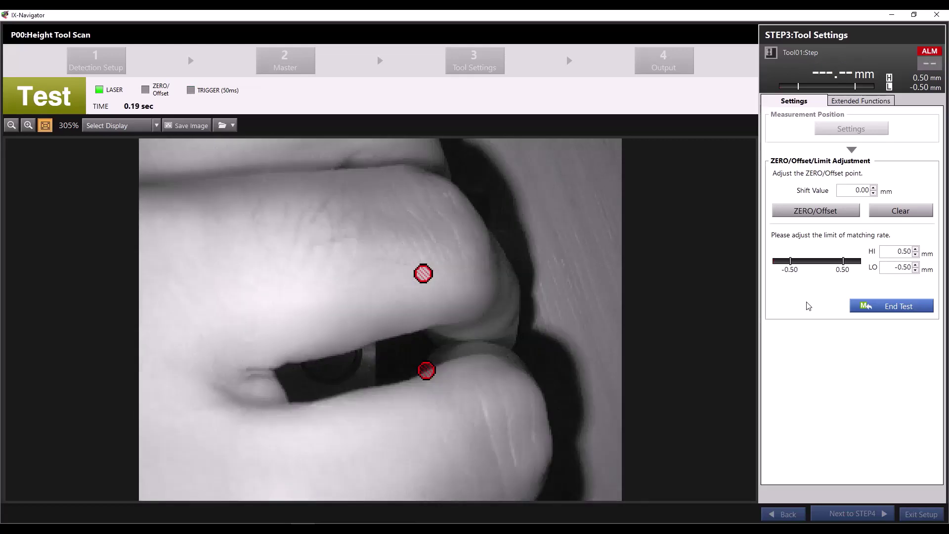
- End the live test and clear the zero offset, returning to the master image
click(867, 306)
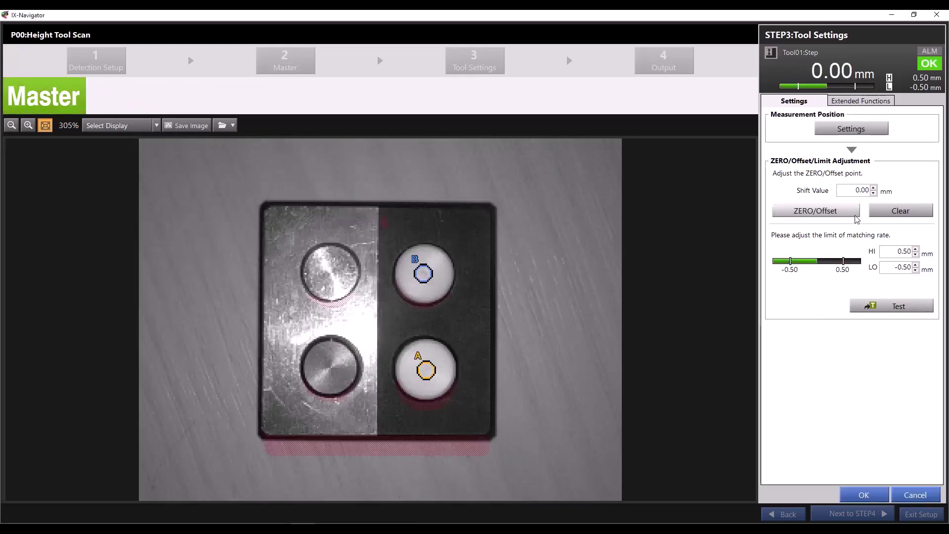
click(888, 209)
click(510, 314)
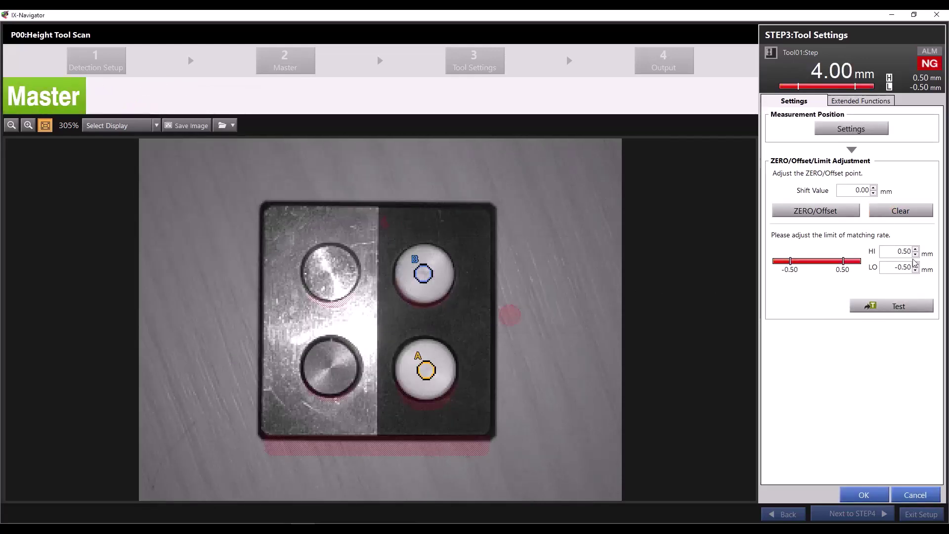
- Set the Step tool limits to HI 4.50 mm and LO 3.50 mm
click(893, 251)
double_click(892, 251)
text(4.50)
click(894, 267)
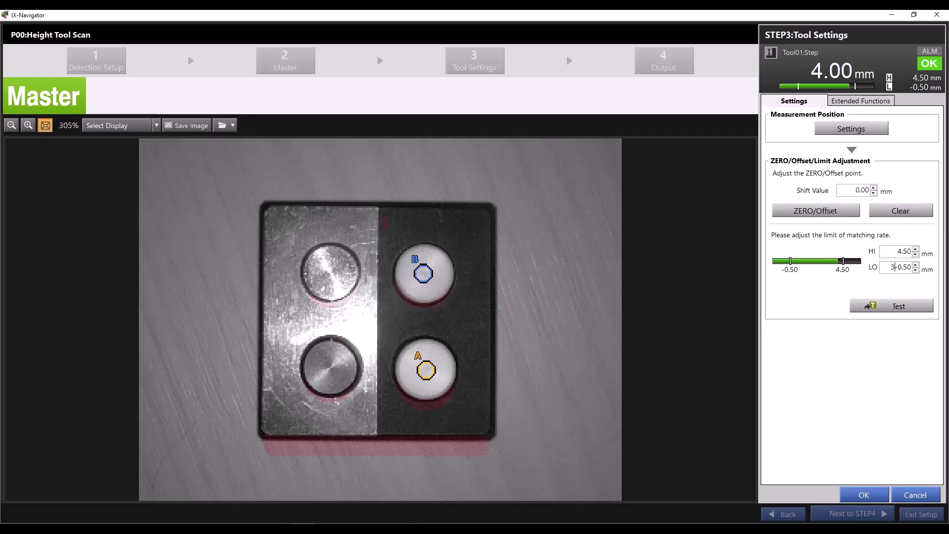
text(3)
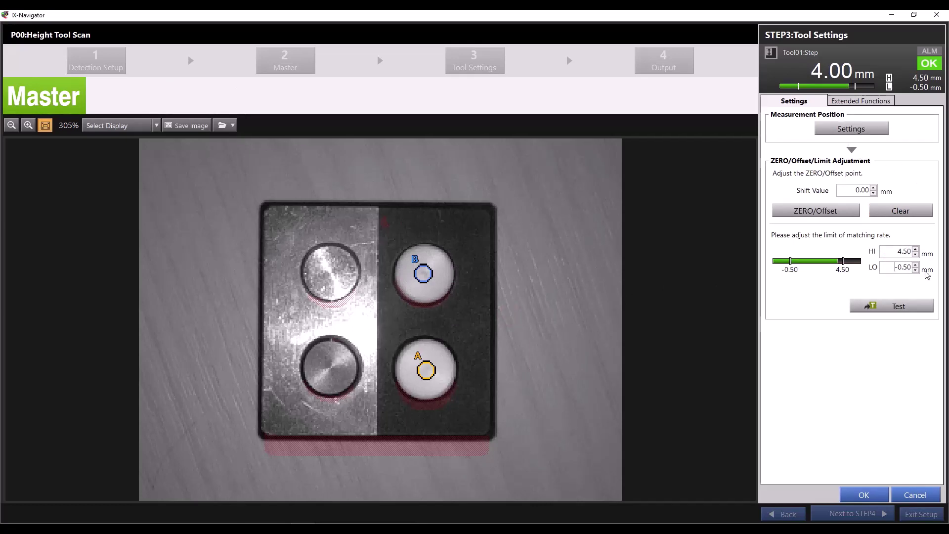
click(895, 267)
double_click(896, 266)
text(3.5)
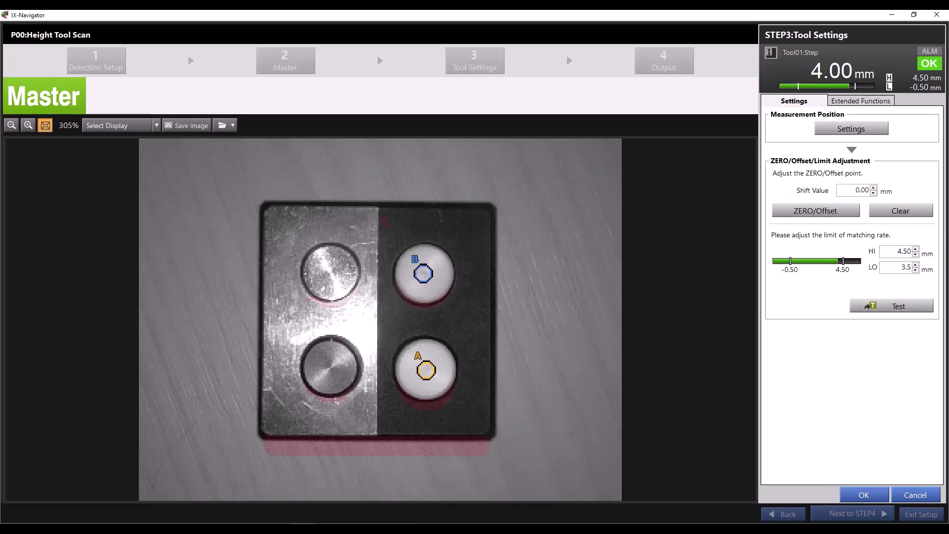
click(860, 101)
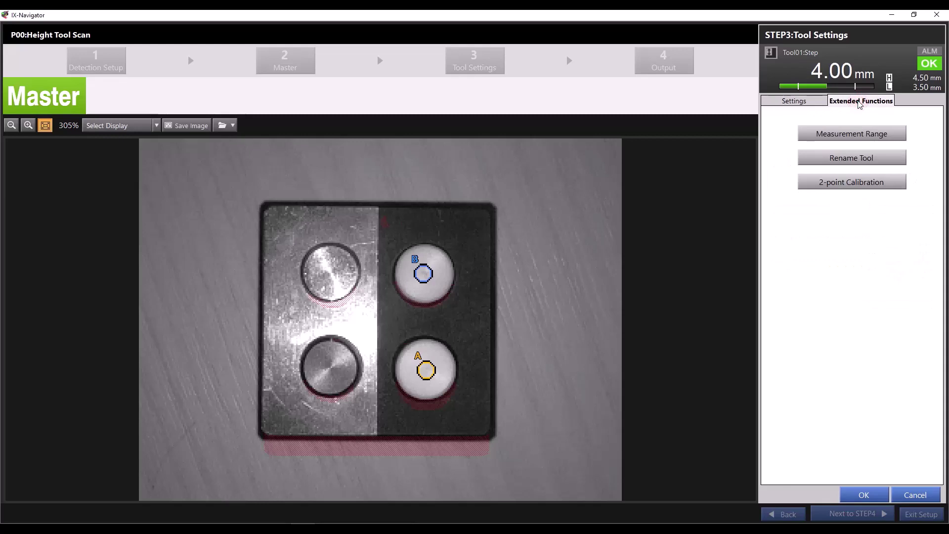
click(844, 128)
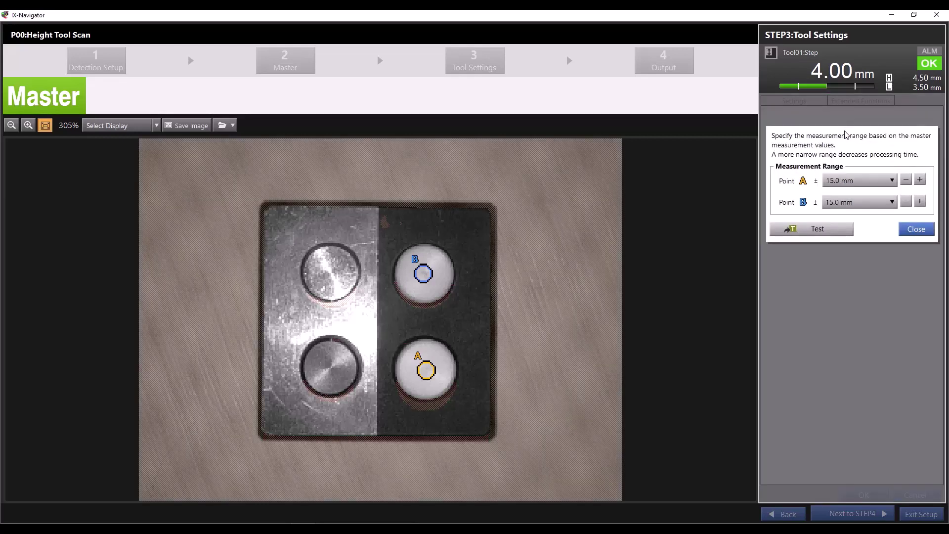
click(863, 181)
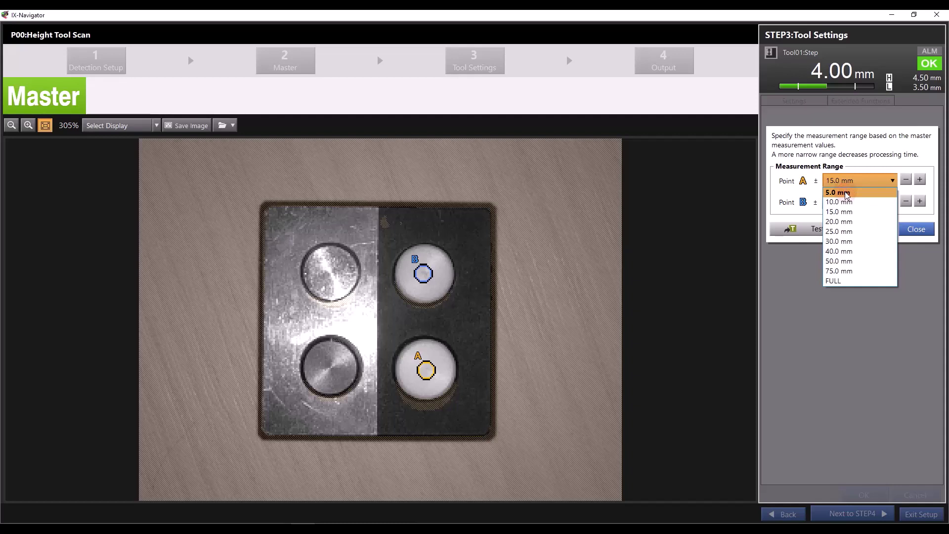
click(846, 192)
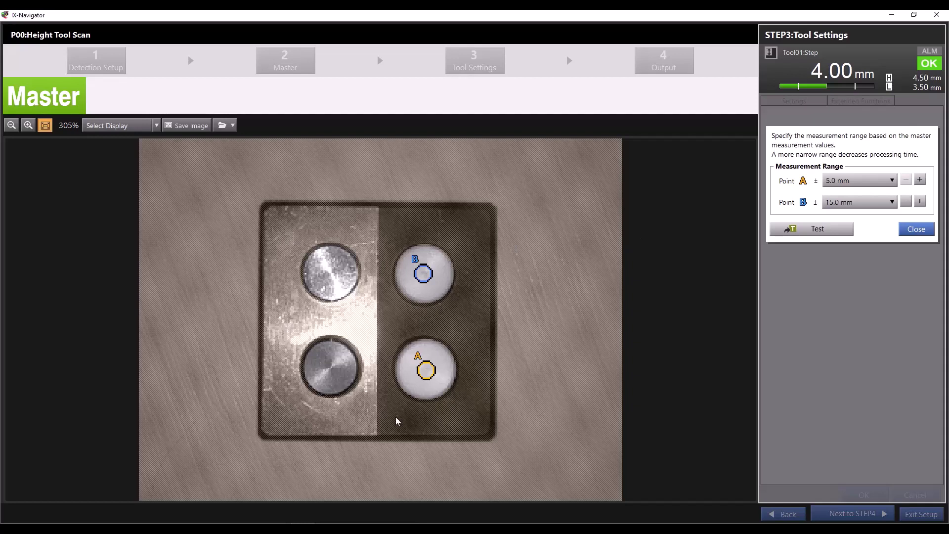
click(867, 203)
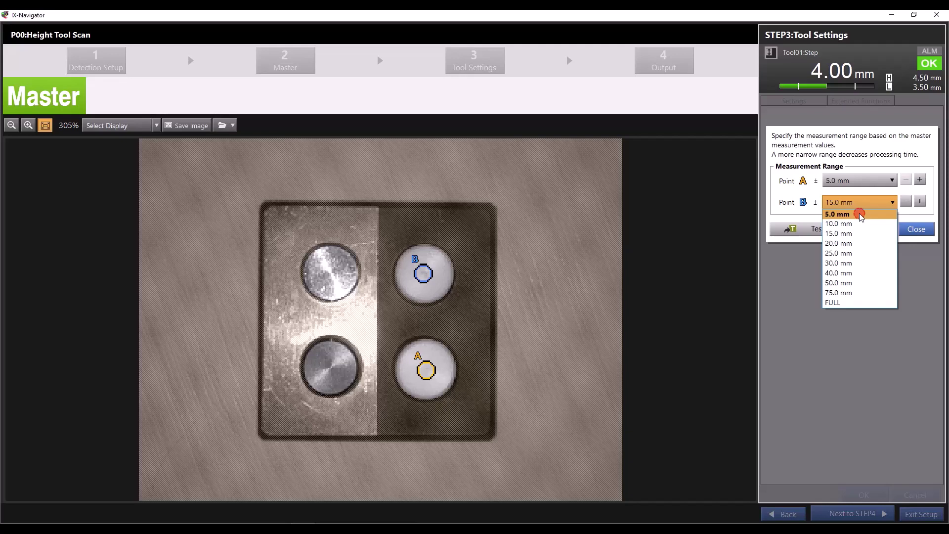
click(860, 214)
click(860, 202)
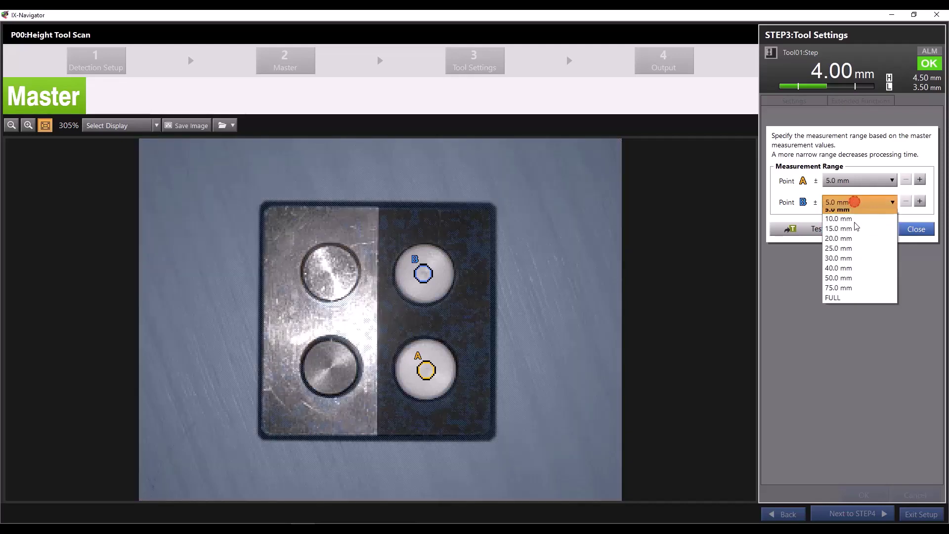
click(854, 238)
click(860, 181)
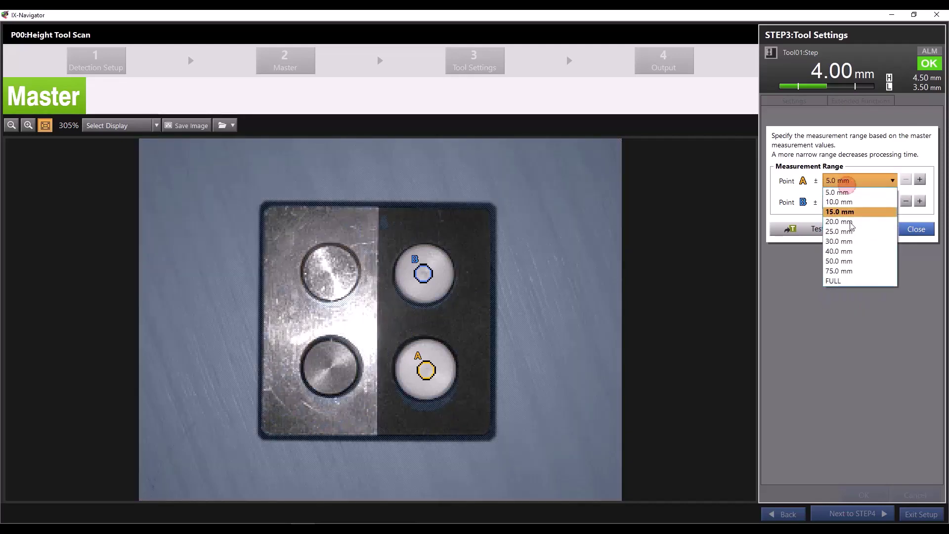
click(846, 213)
click(915, 229)
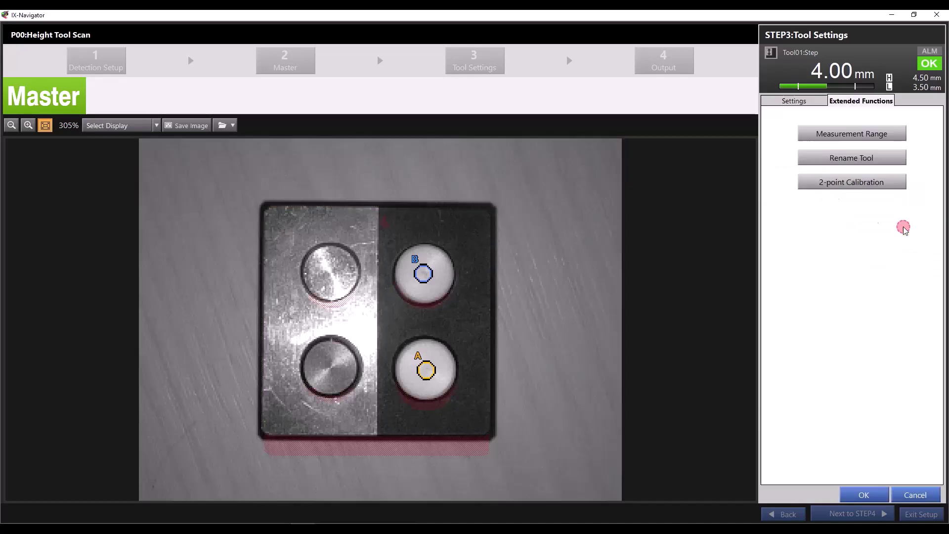
- Rename the Step tool to 'Right Side'
click(842, 160)
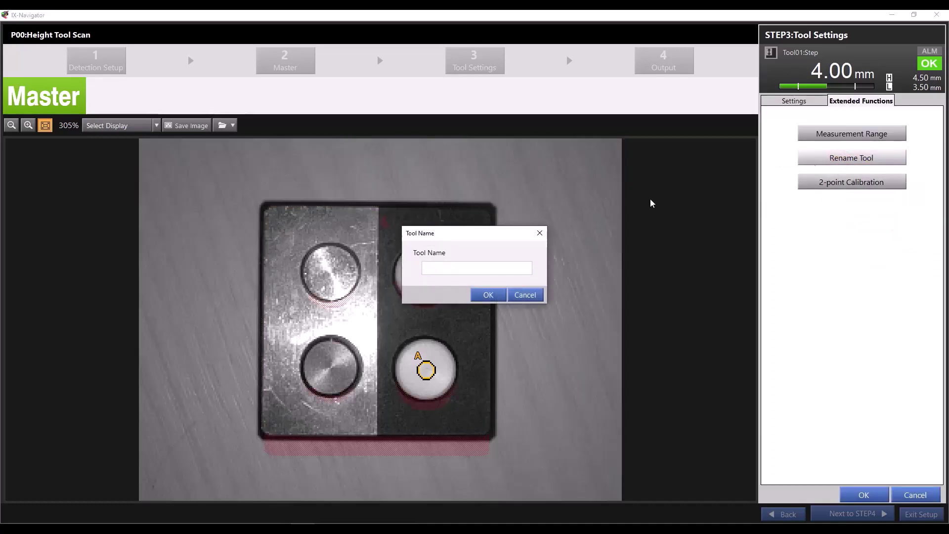
text(Right Side)
click(478, 294)
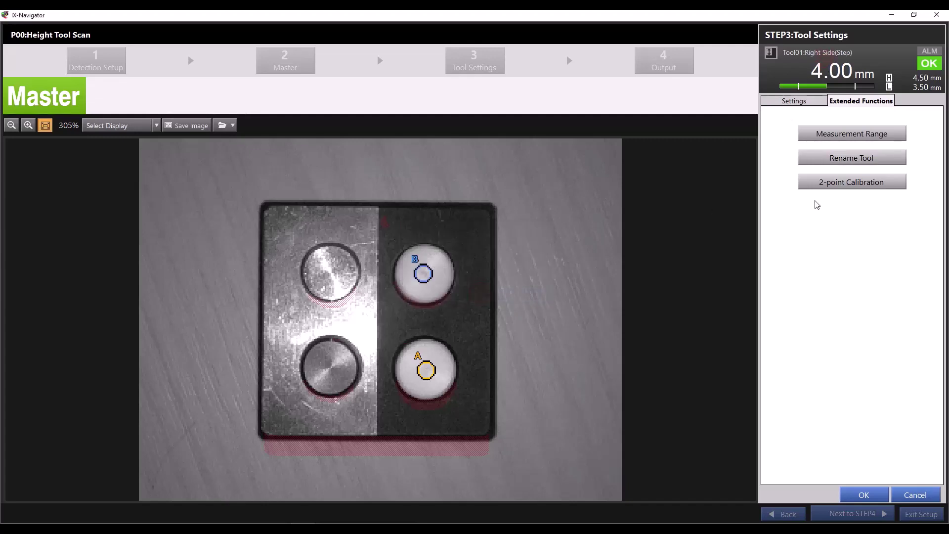
- Toggle 2-point calibration on and back off, leaving it disabled
click(831, 184)
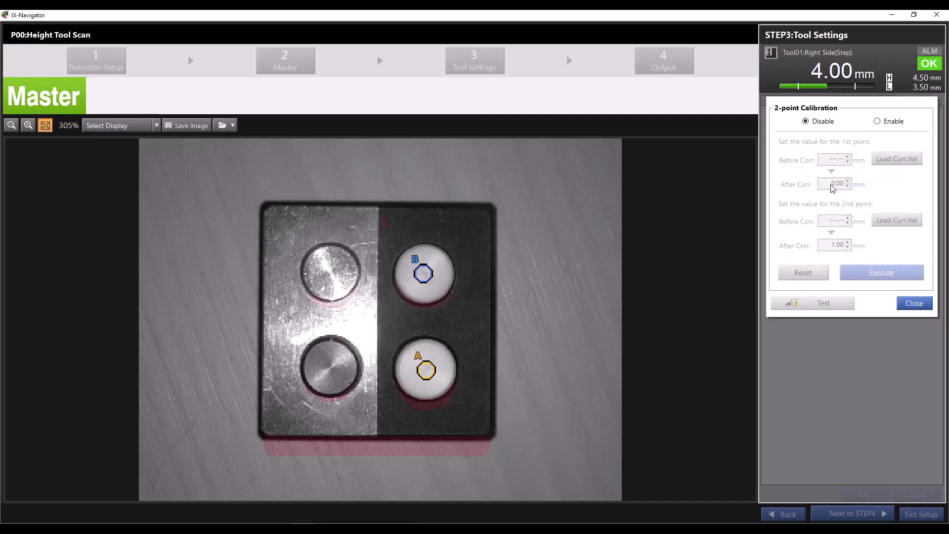
click(888, 123)
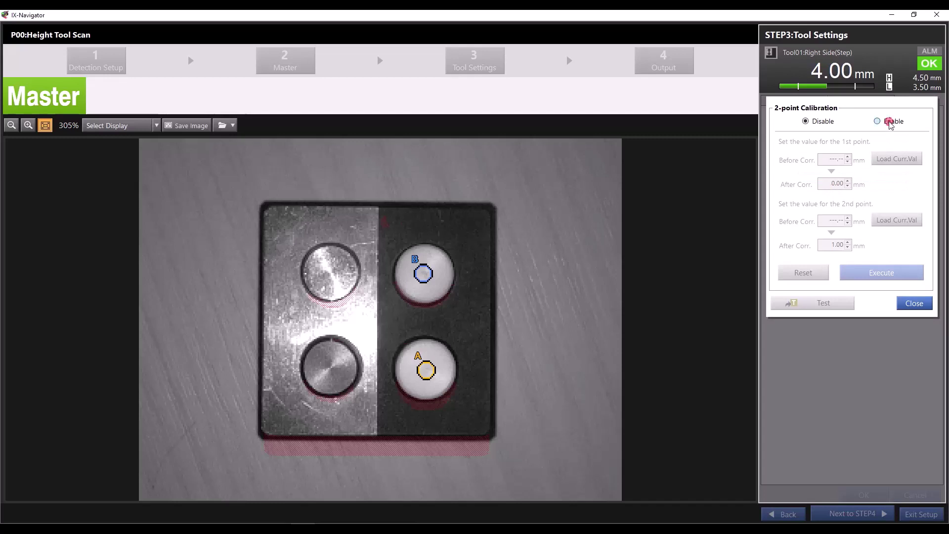
click(821, 123)
click(910, 303)
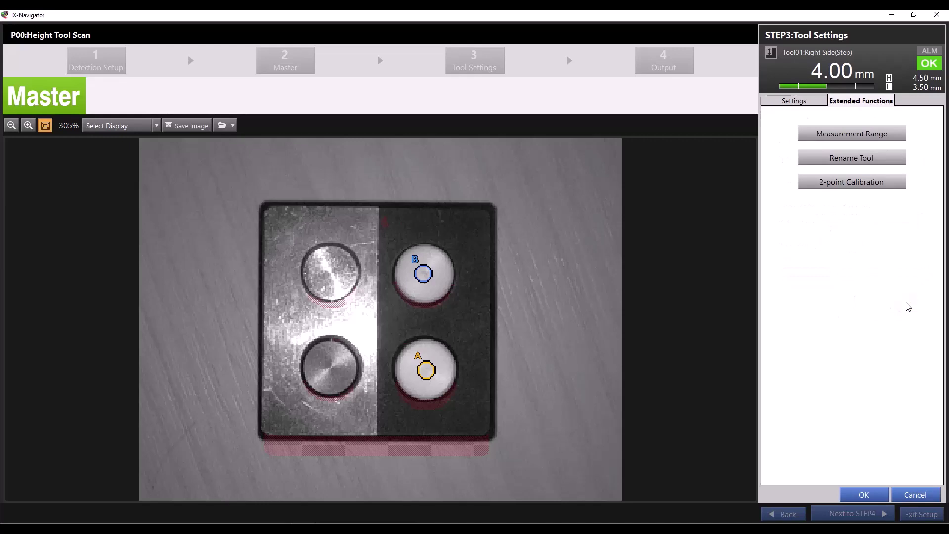
- Accept the tool settings, complete setup through STEP4, save the program and start it running
click(867, 496)
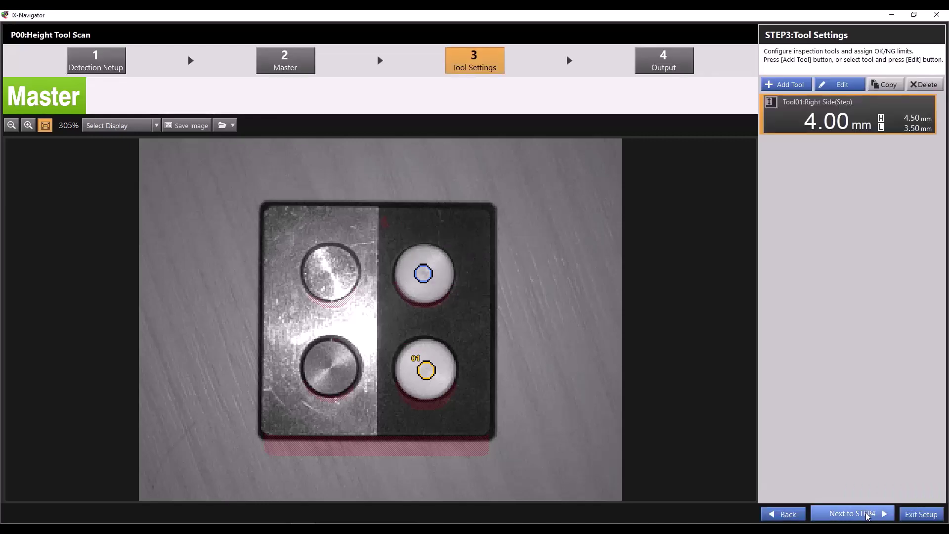
click(868, 511)
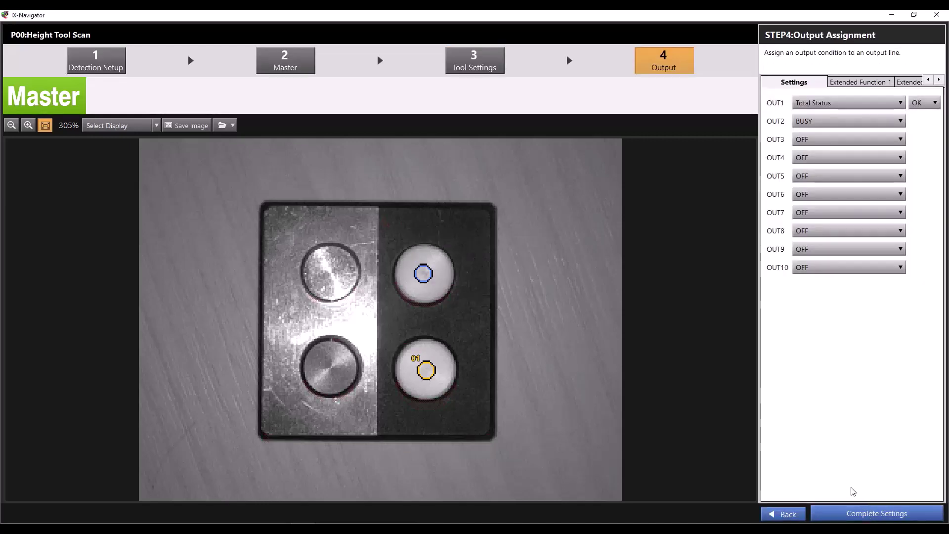
click(851, 514)
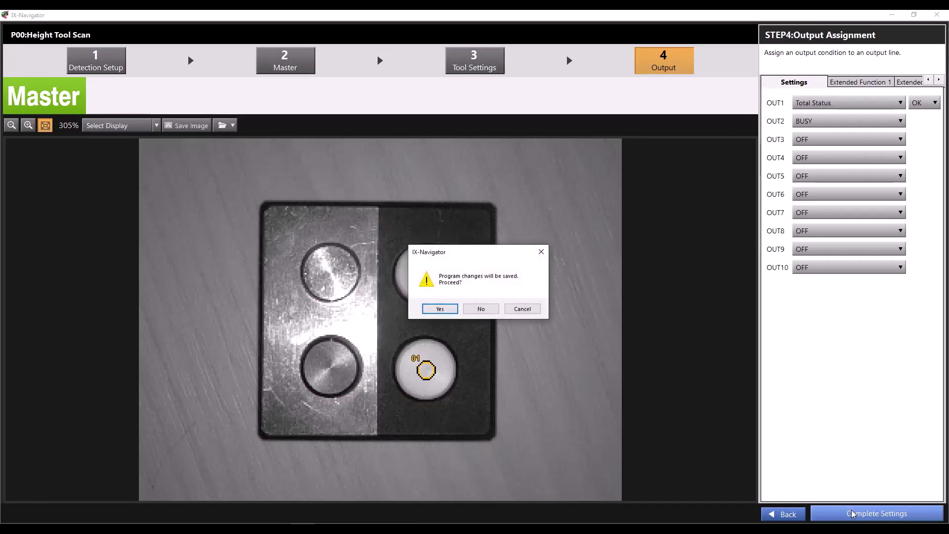
click(429, 310)
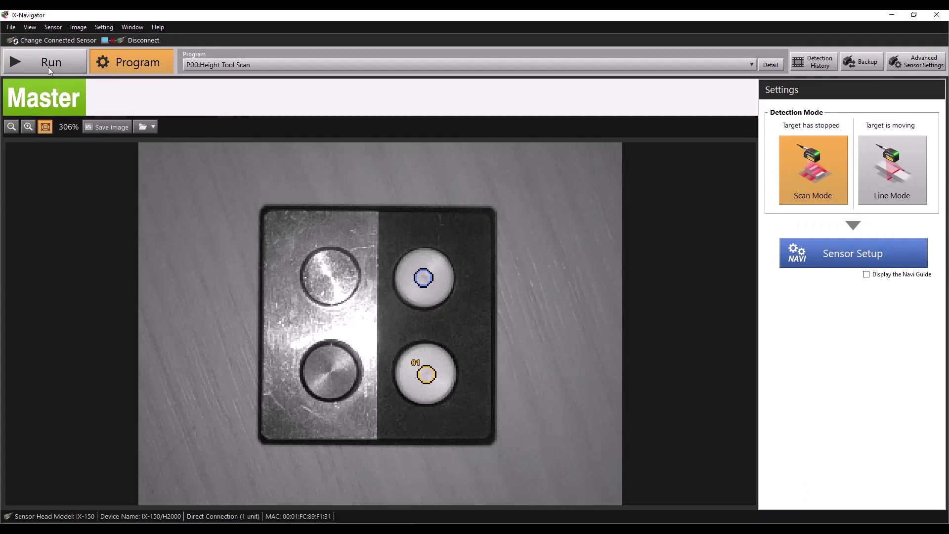
click(44, 62)
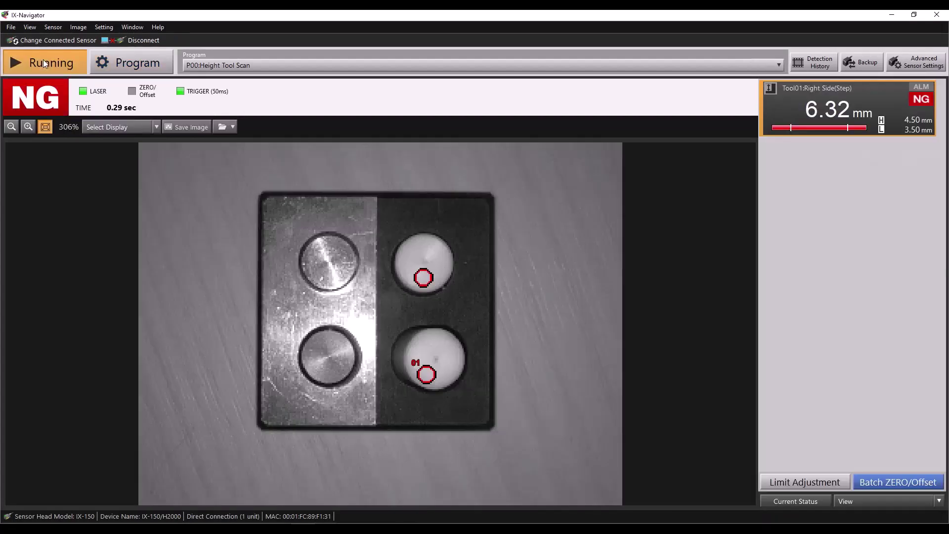